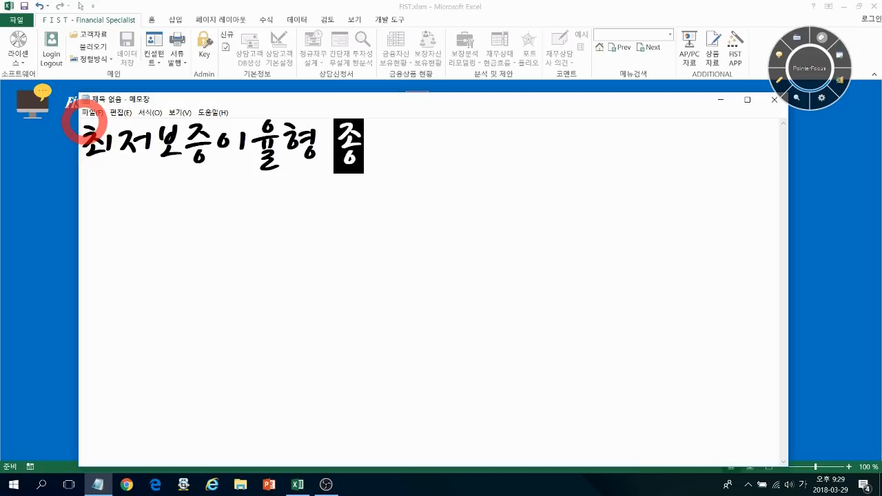
Step: List 동부생명, 동양생명 and 메트라이프 as separate dashed lines beneath the heading 최저보증이율형 종신보험
key("Return")
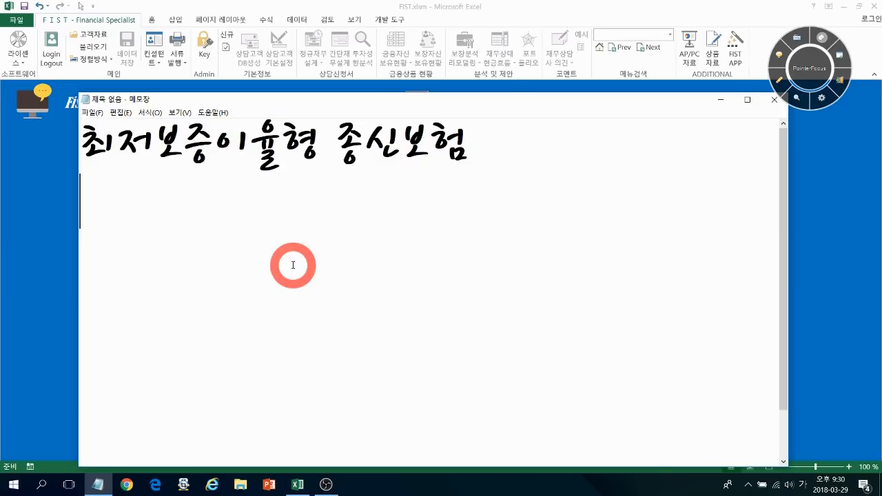
type("- 동부새")
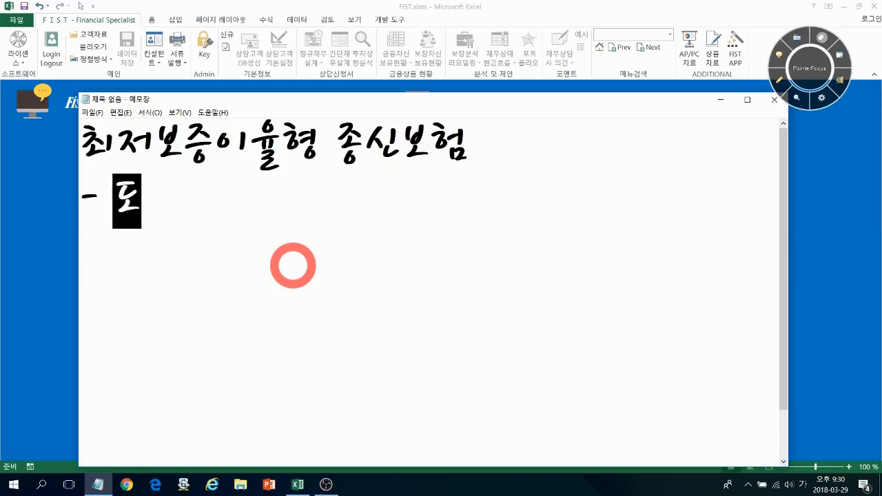
type("ㅇ명")
key("Return")
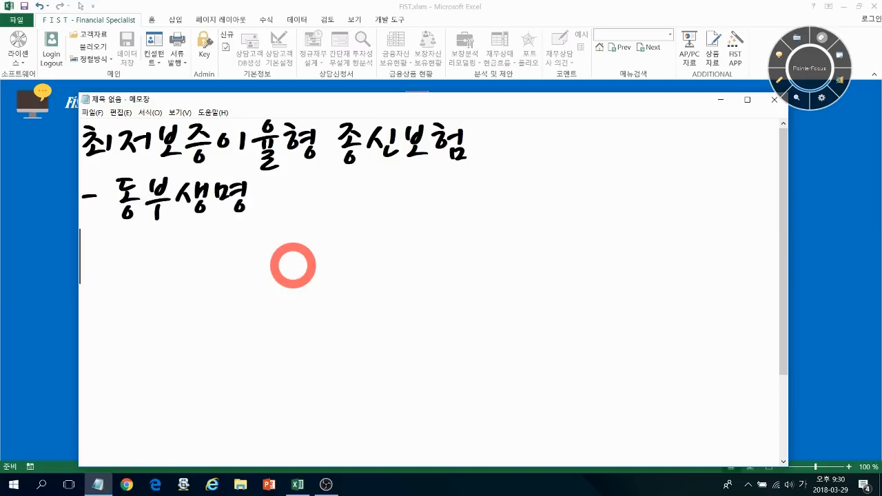
type("- 동")
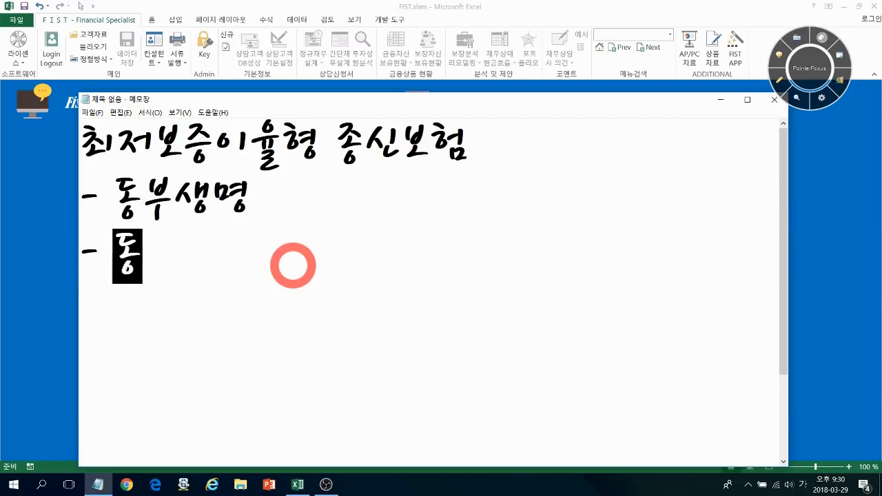
type("양새ㅇ명")
key("Return")
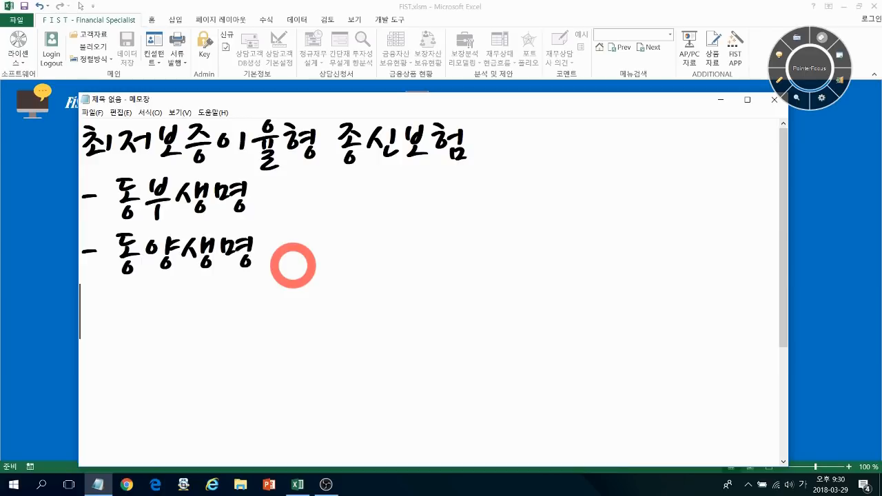
type("- 메트라이프")
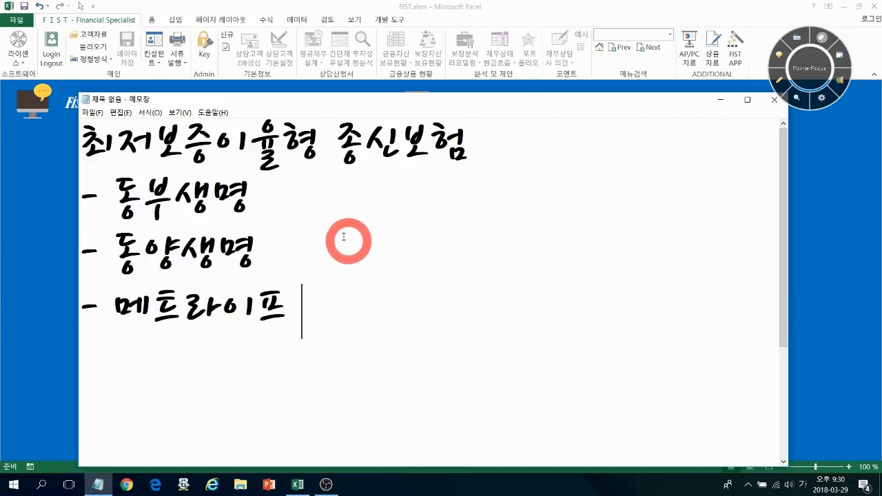
Step: Add ": 최저보증" after the 동부생명 and 동양생명 entries
left_click(332, 212)
type(": 최저 ㅏ")
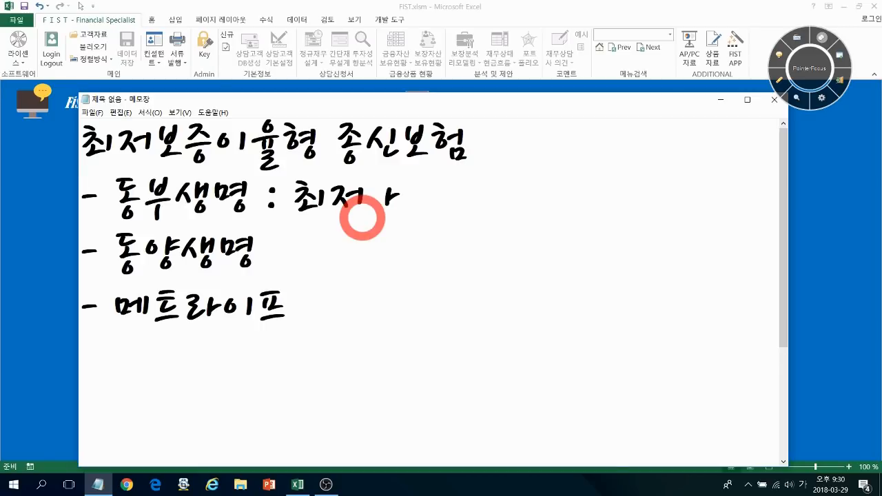
key("BackSpace")
type("보증")
key("Down")
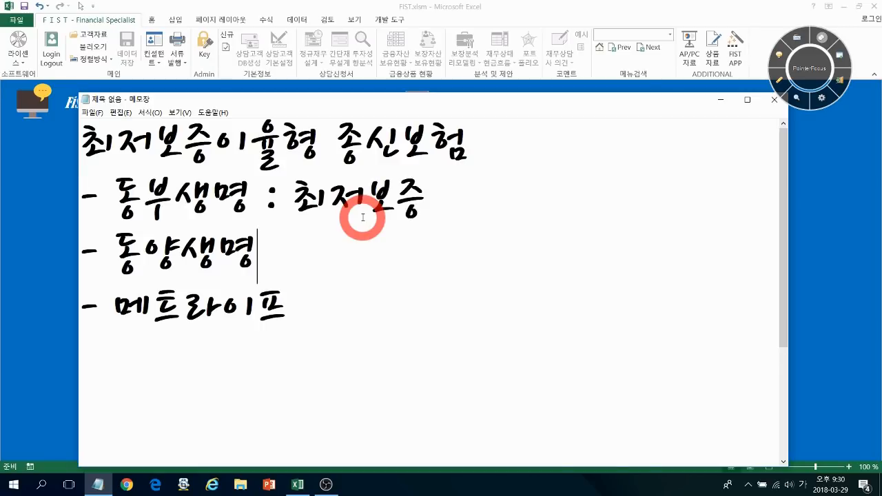
type(": 최")
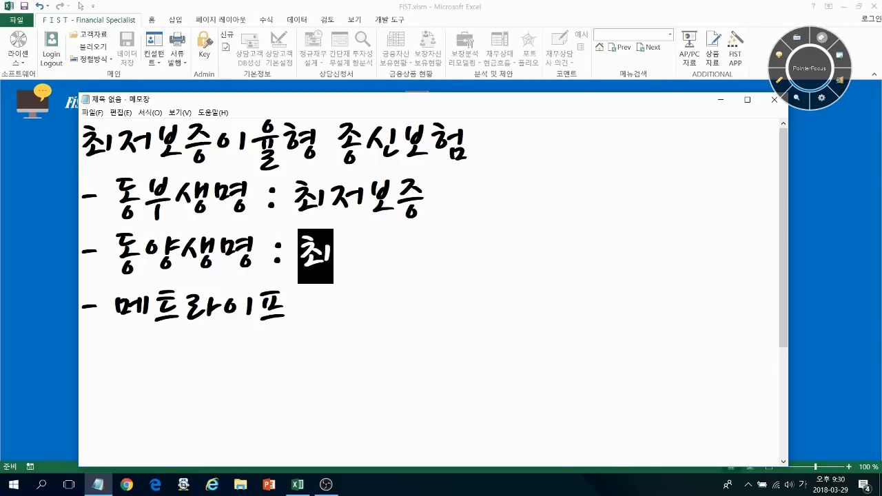
type("저보증")
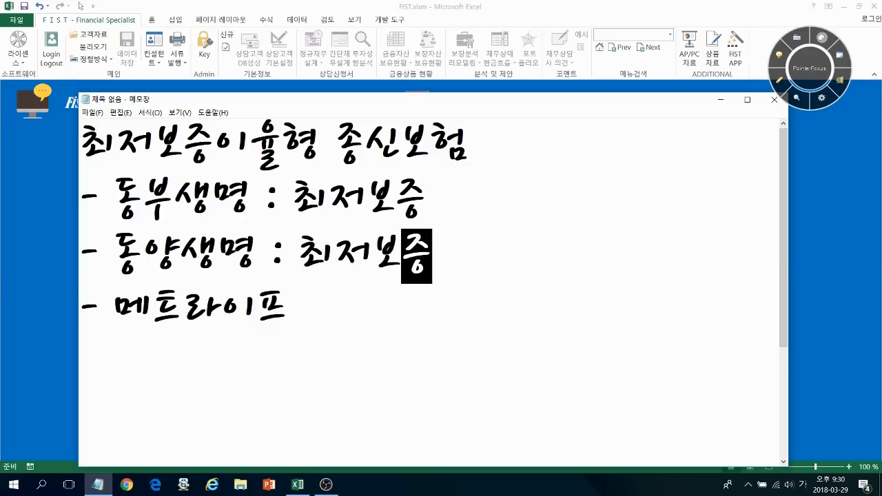
Step: Complete the 메트라이프 entry with ": 최저보증+달러연동"
key("Down")
type(":")
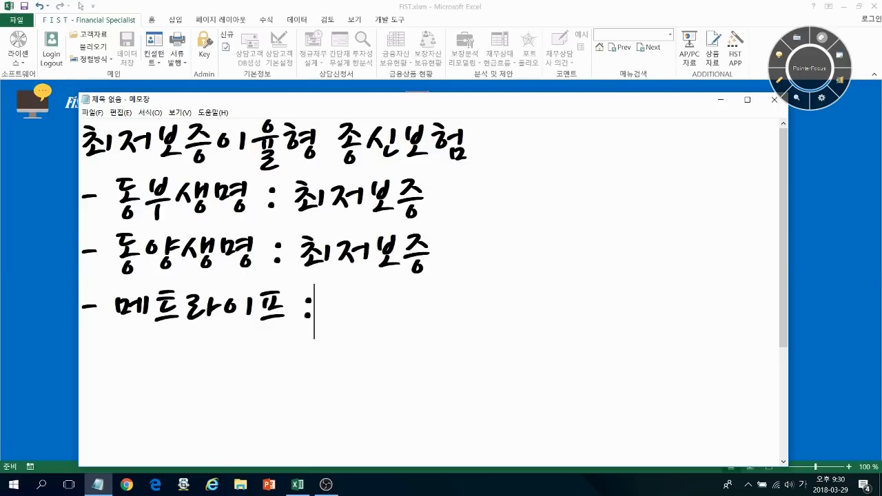
type(" 최저보증")
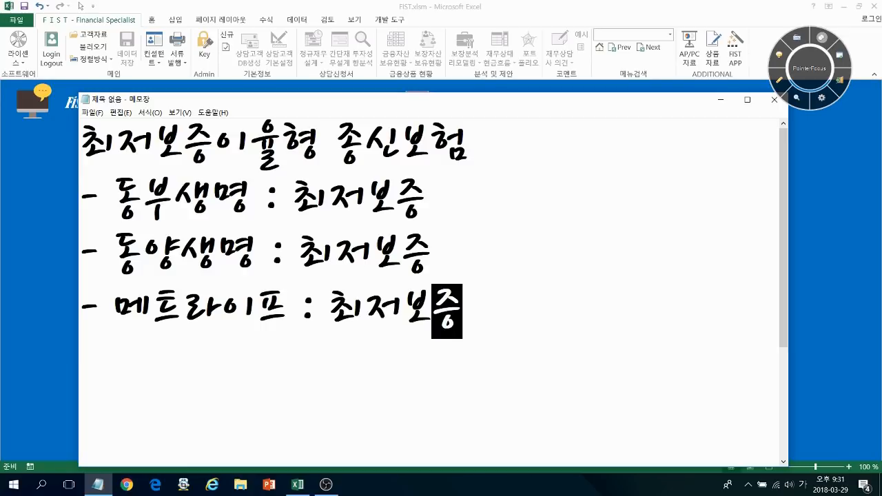
type("+")
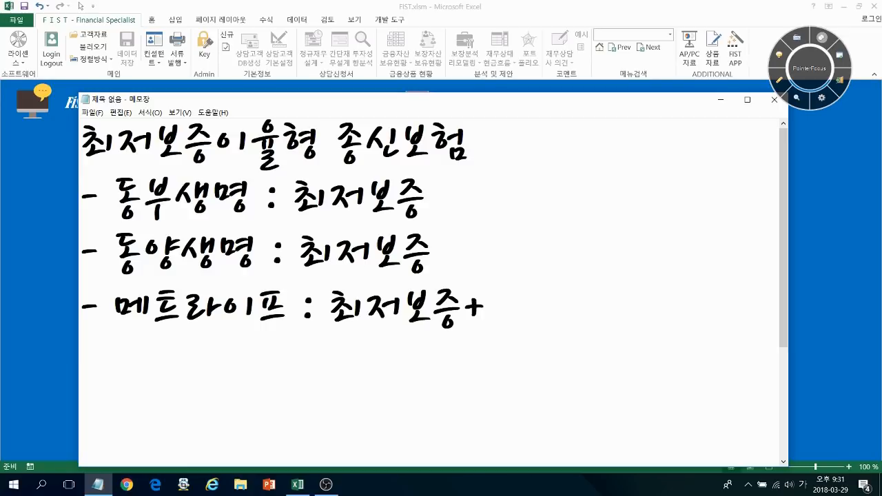
type("달러ㄱ")
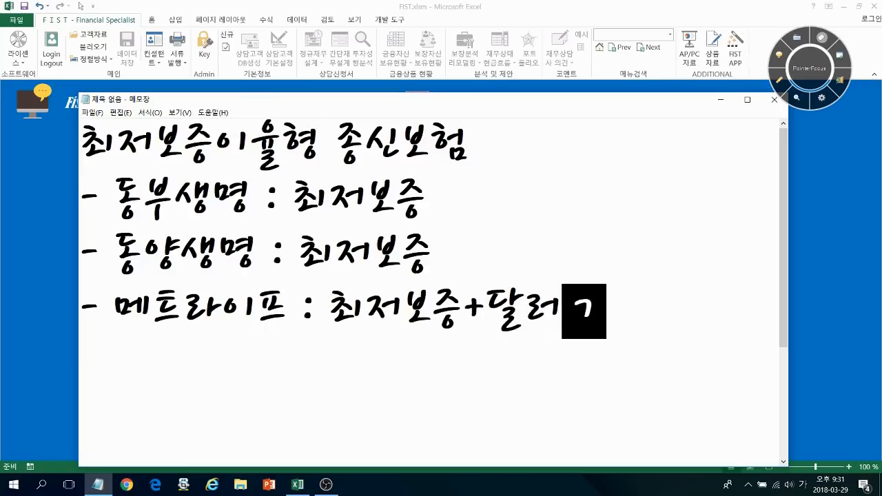
key("BackSpace")
type("연동")
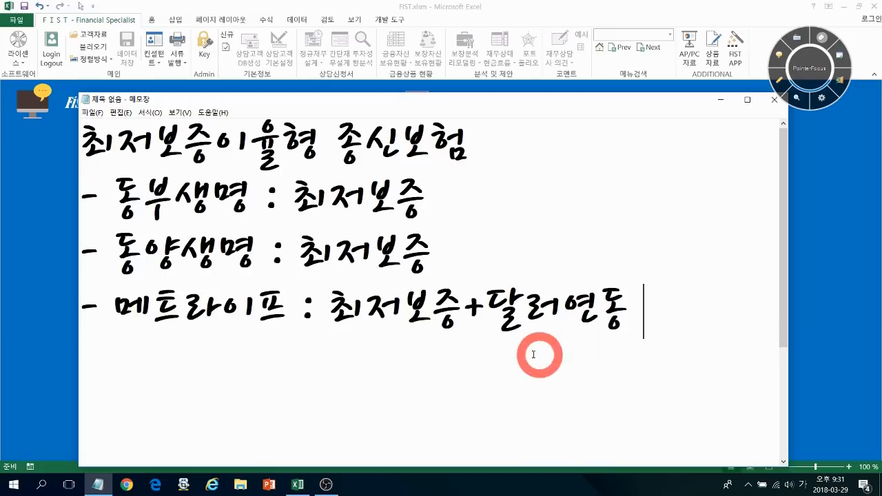
Step: Highlight in turn the name 메트라이프, the 최저보증 entries and the term 달러연동 in the notes
left_click(287, 312)
left_click_drag(288, 312, 98, 311)
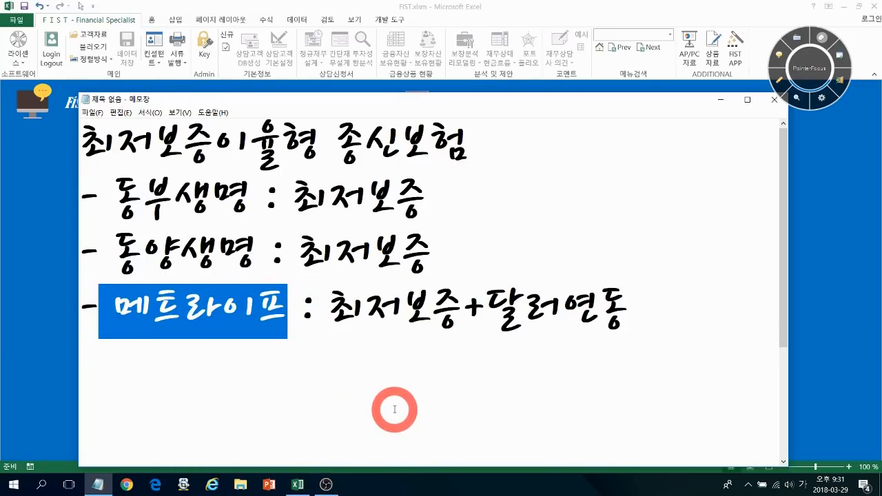
left_click(270, 311)
left_click_drag(279, 307, 122, 309)
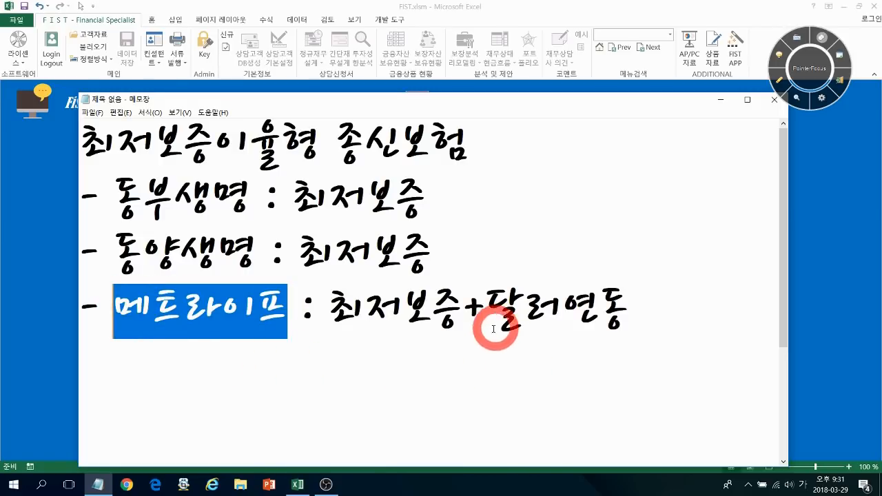
left_click_drag(462, 314, 365, 314)
left_click_drag(412, 249, 330, 252)
left_click_drag(398, 195, 311, 197)
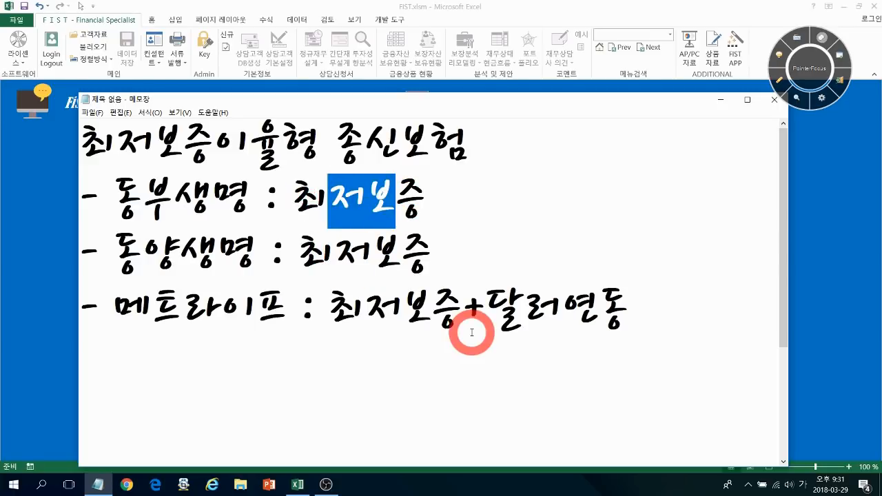
left_click_drag(631, 295, 485, 310)
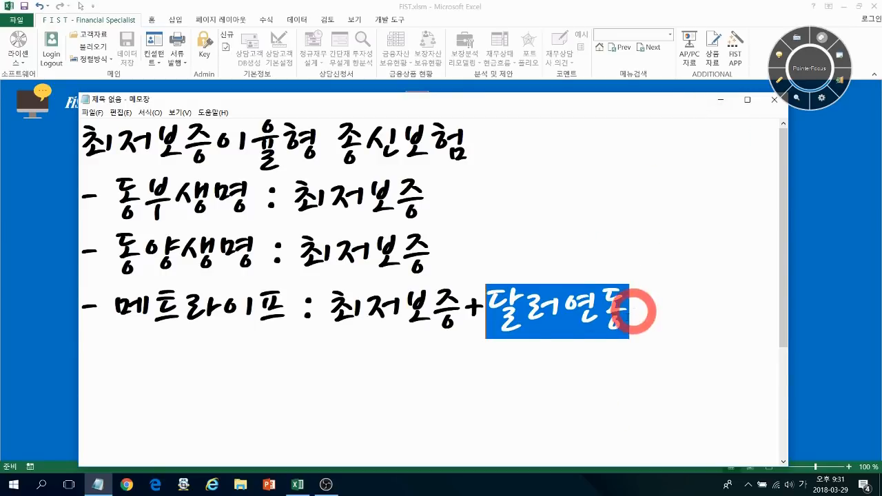
Step: Delete the three insurer lines and write "-> 이자율" below the heading, leaving a blank line between
left_click_drag(635, 311, 59, 197)
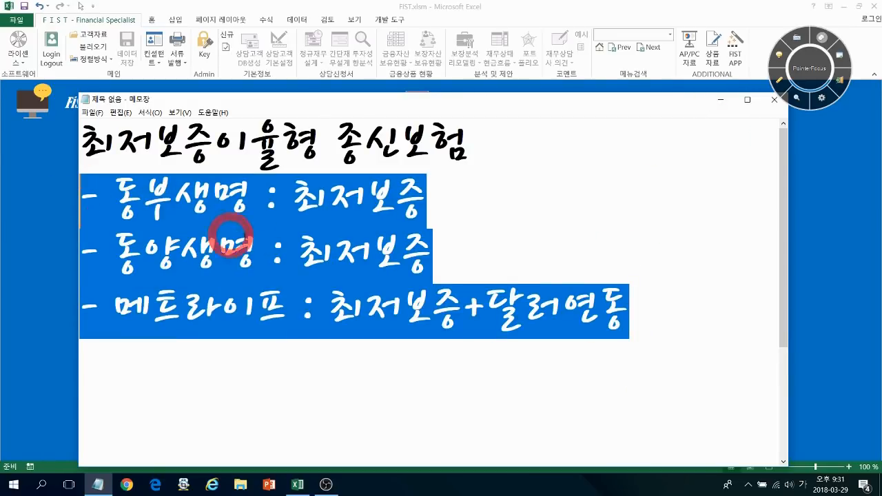
key("Delete")
key("Return")
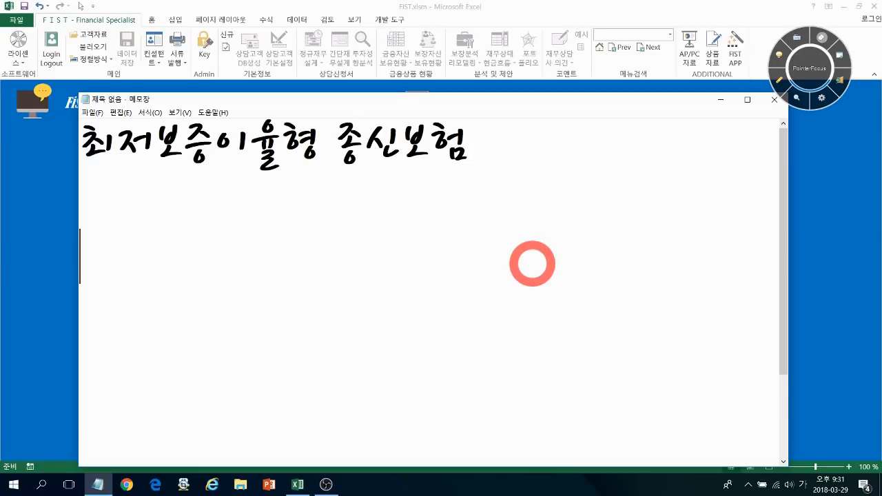
type("-> 이자")
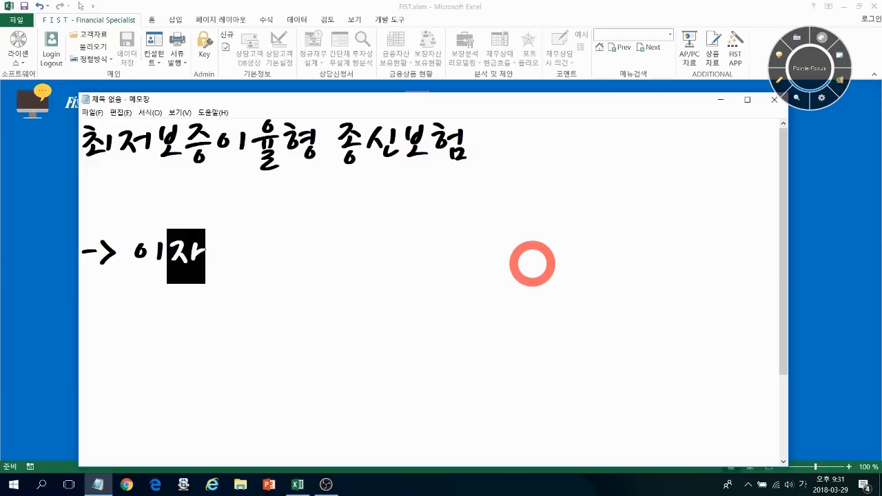
type("율")
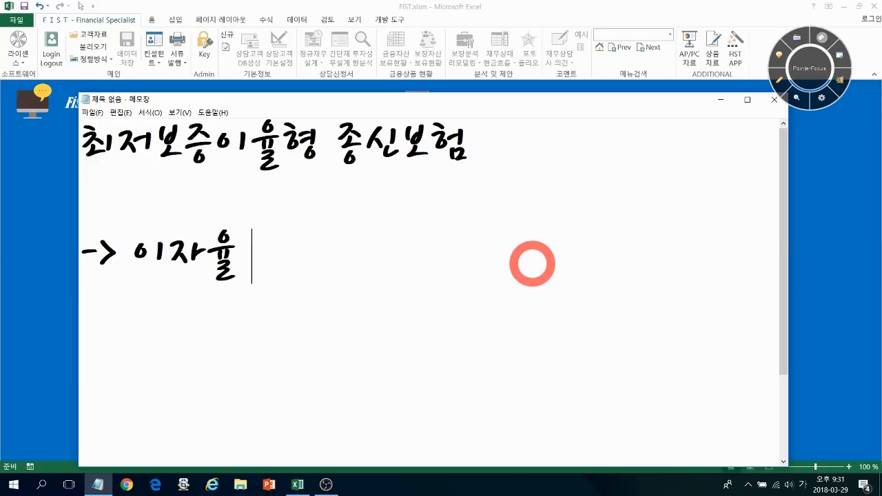
Step: Switch to the FIST workbook in Excel, open the 정기예적금 금리 추이 (1996~2018년) page and examine its yearly rates under the magnifier
left_click(749, 54)
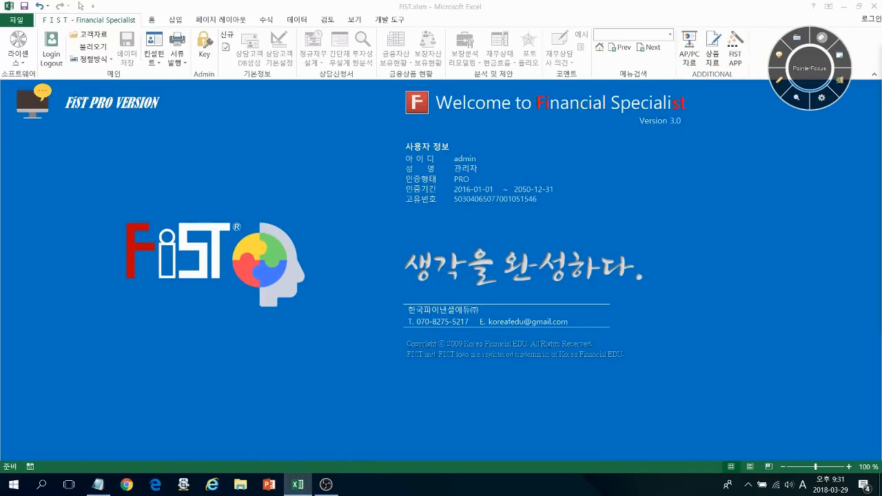
left_click(699, 266)
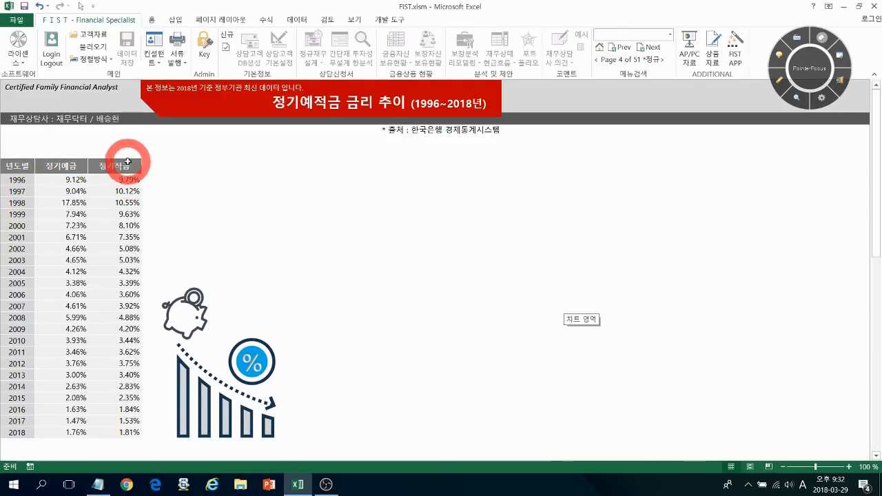
left_click(796, 98)
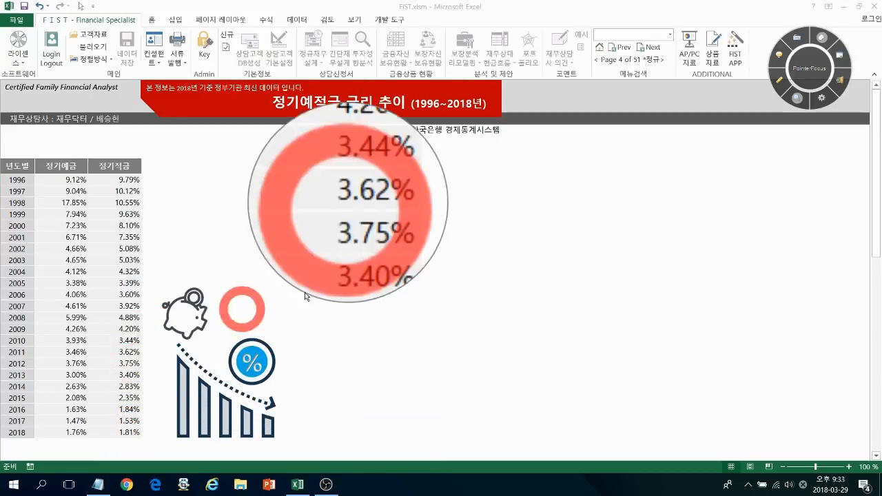
left_click(795, 99)
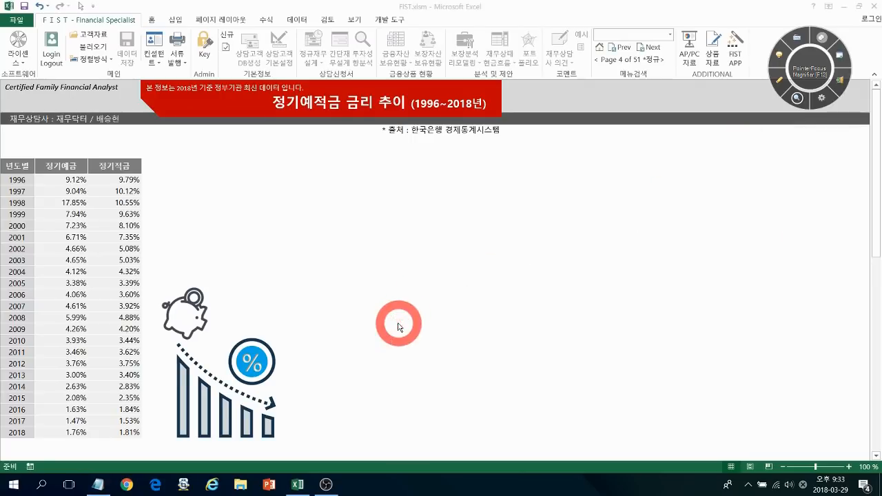
Step: Examine the 정기예금 and 정기적금 rate chart below the yearly table, ending back at the start of the page
scroll(356, 349, "down", 13)
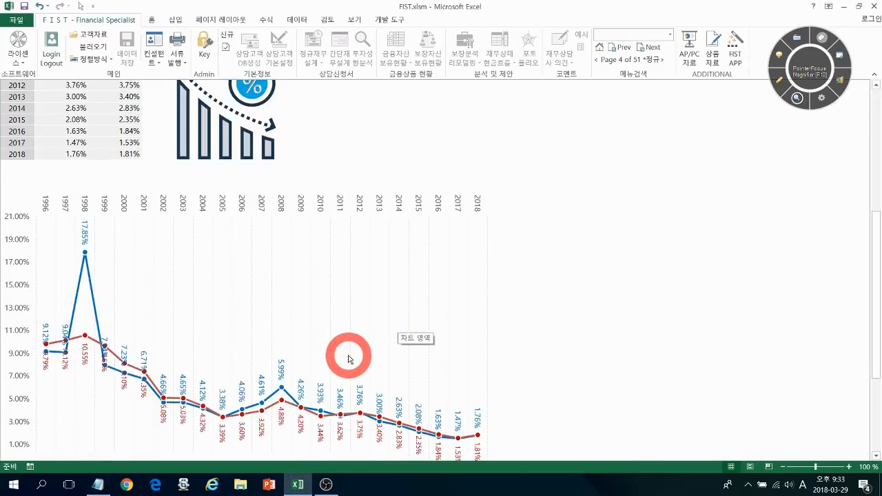
scroll(348, 359, "up", 2)
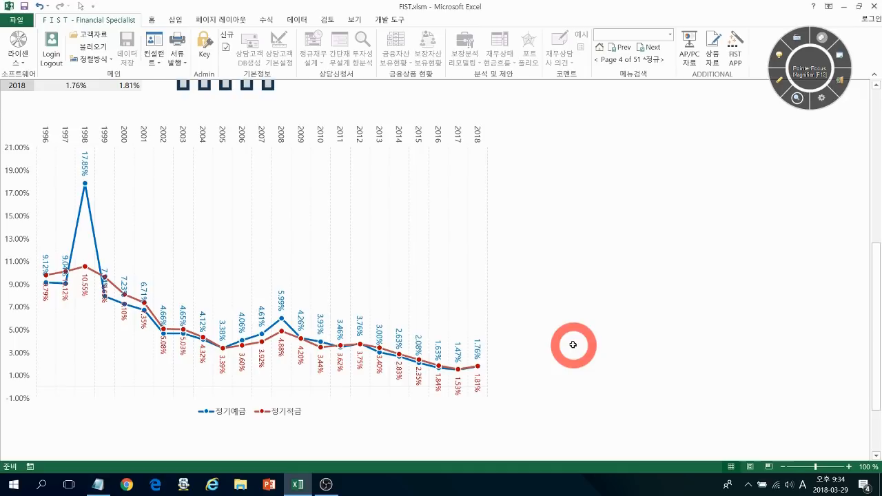
scroll(573, 345, "up", 10)
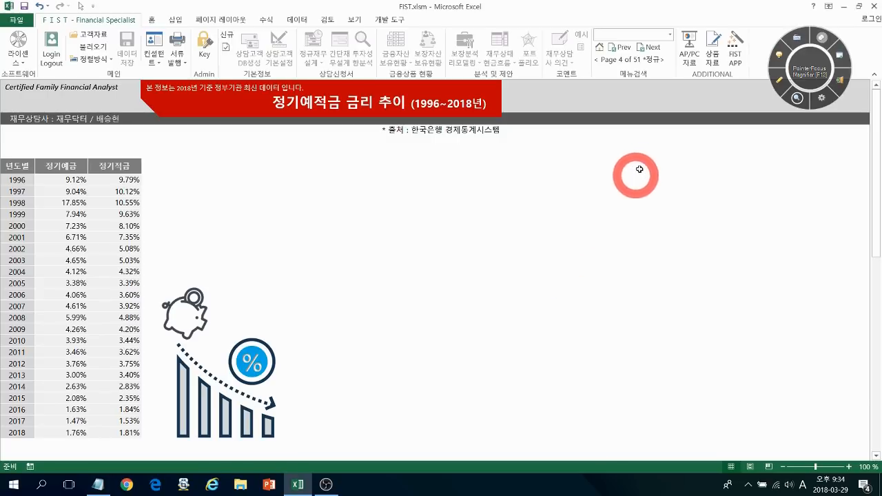
key("F12")
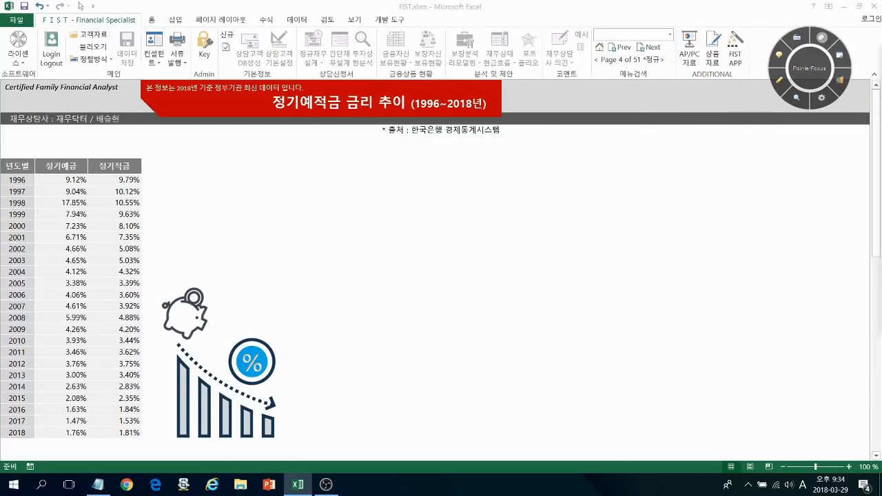
Step: Examine the 국제금리 현황 country table under the magnifier, and return to the 정기예적금 금리 추이 page
key("ctrl+Page_Down")
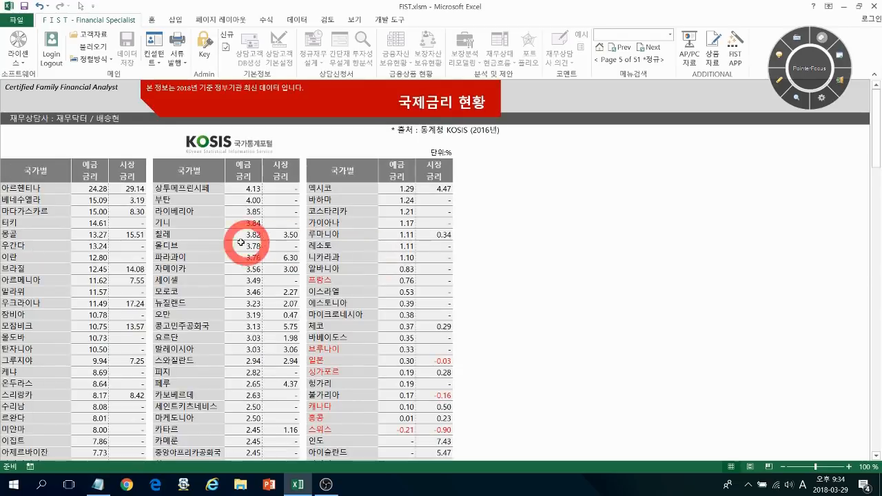
left_click(796, 98)
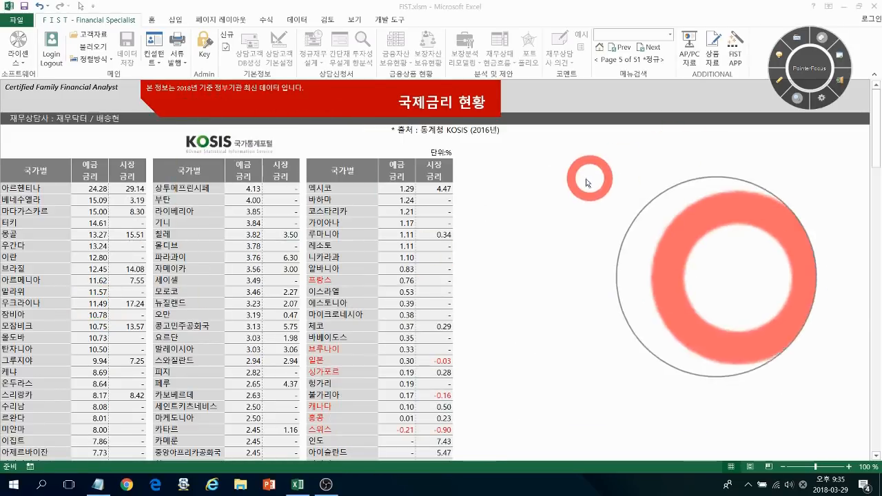
left_click(796, 100)
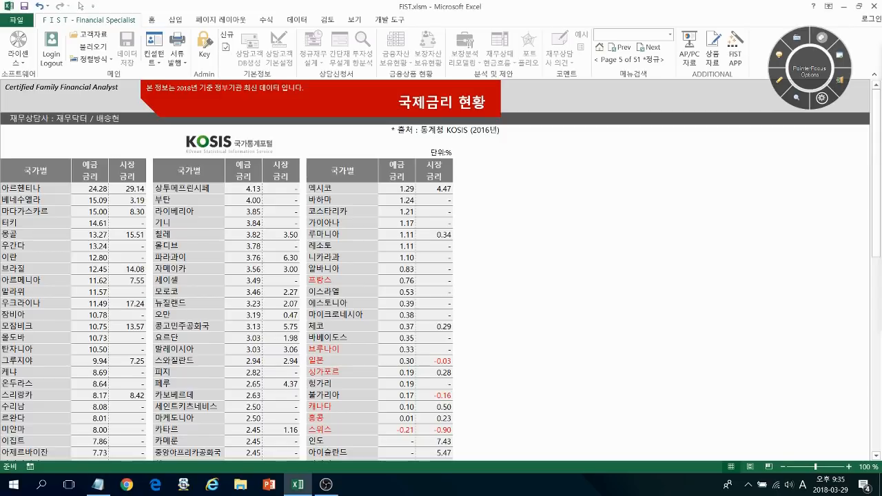
key("ctrl+Page_Up")
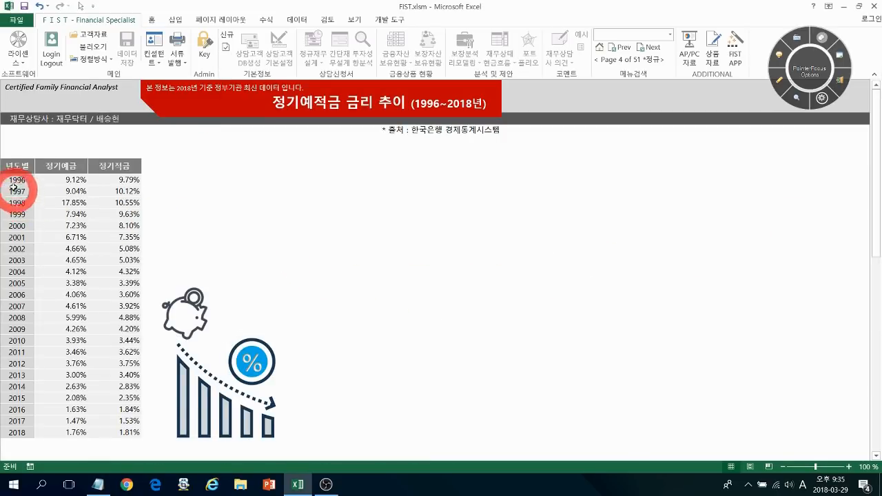
Step: Examine the yearly 정기예금 and 정기적금 rates under the magnifier, and open the 국제금리 현황 page
left_click(796, 98)
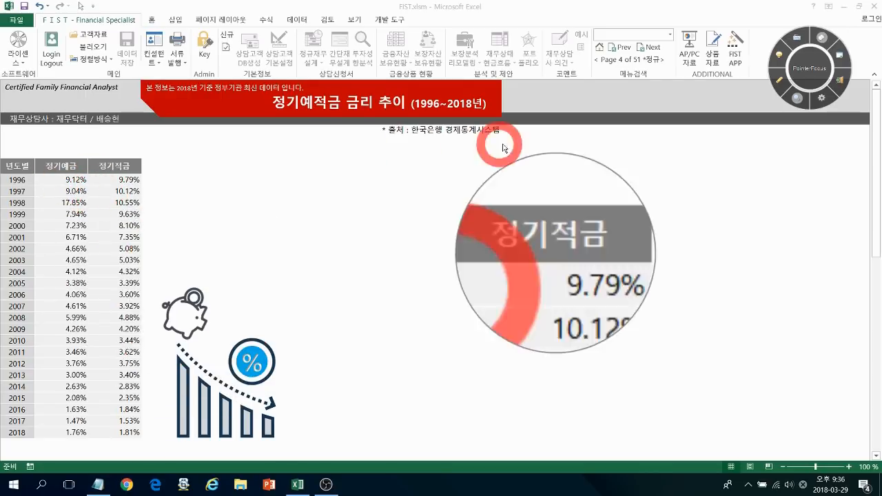
key("F11")
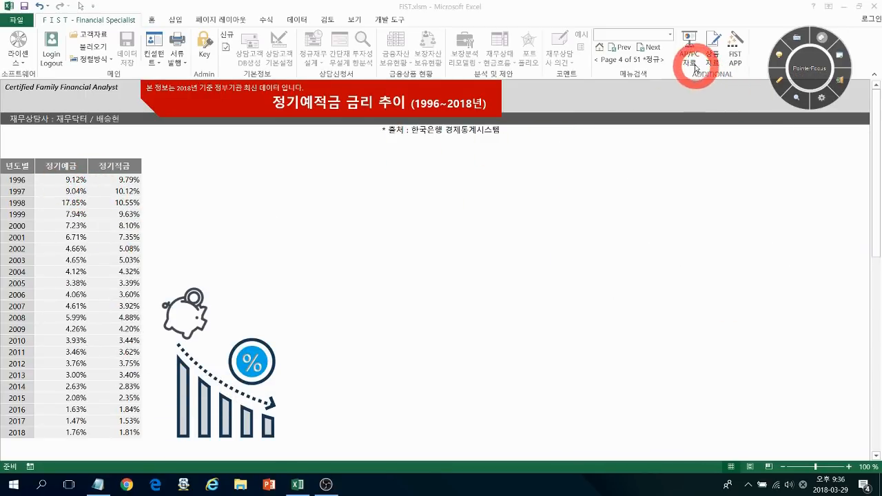
left_click(692, 64)
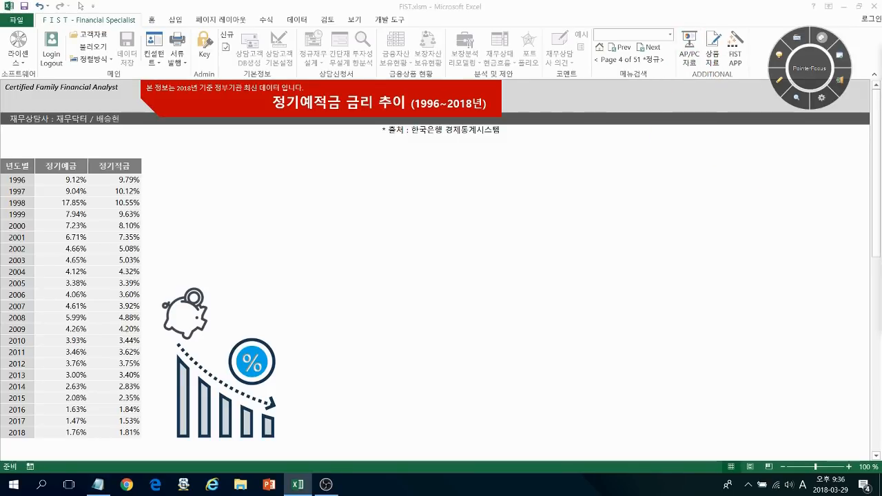
left_click(195, 288)
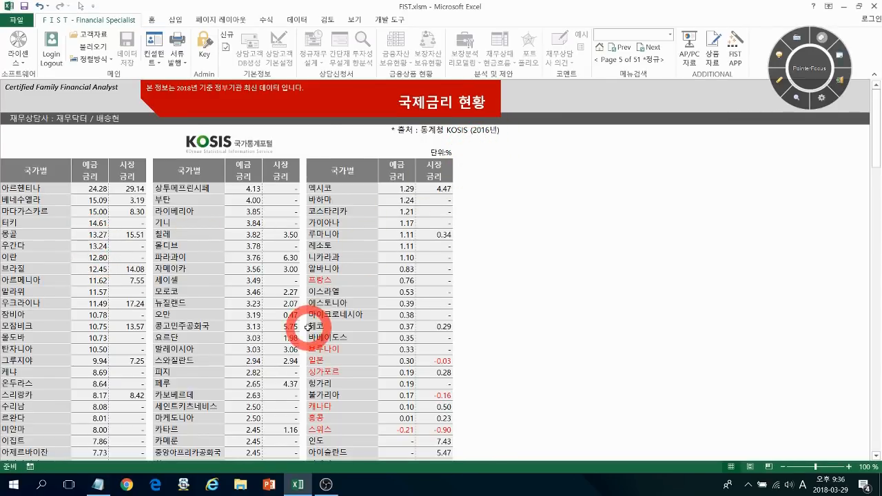
Step: Examine the 한국 row and the low and negative rates in the third country column under the magnifier, ending at the start of the page
scroll(307, 327, "down", 10)
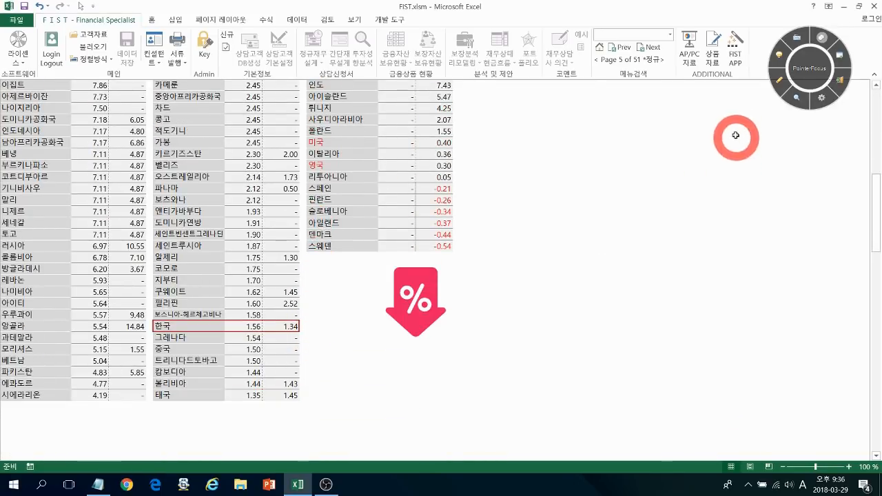
left_click(797, 97)
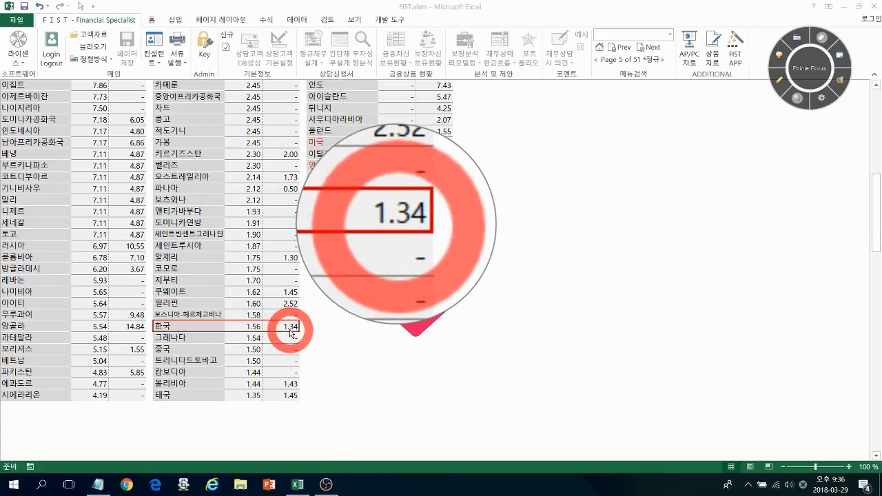
scroll(514, 263, "up", 3)
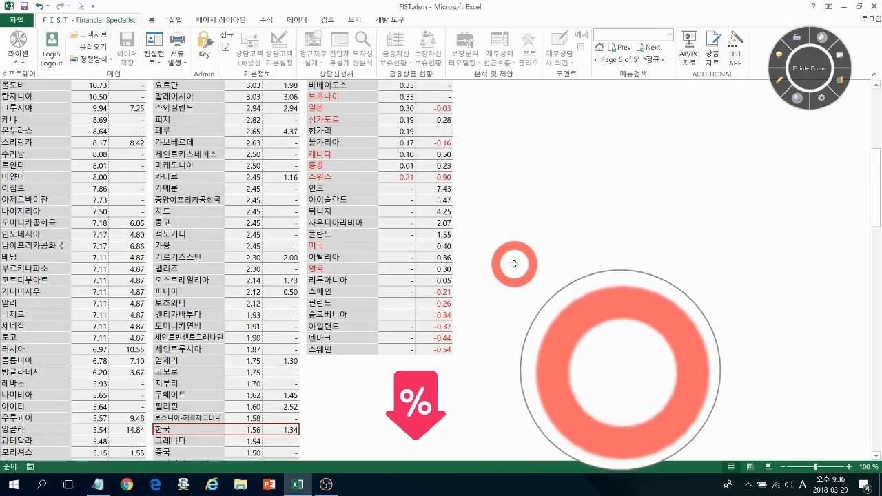
scroll(514, 264, "up", 6)
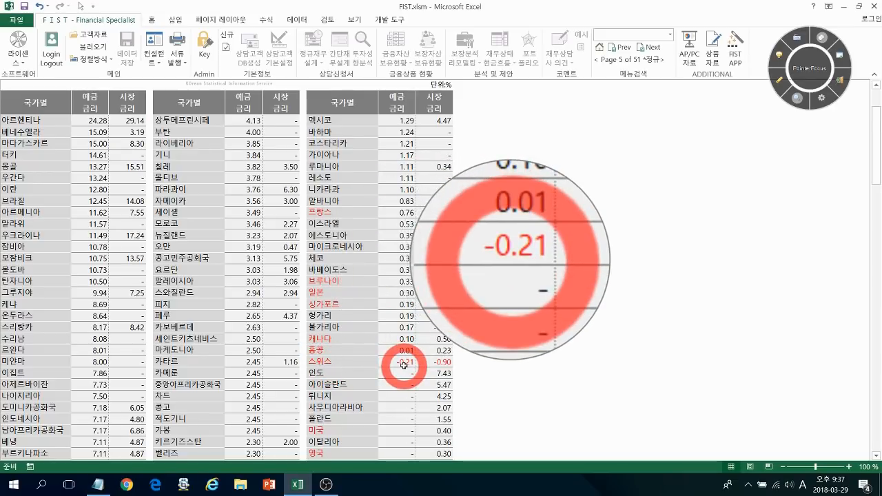
scroll(404, 364, "down", 4)
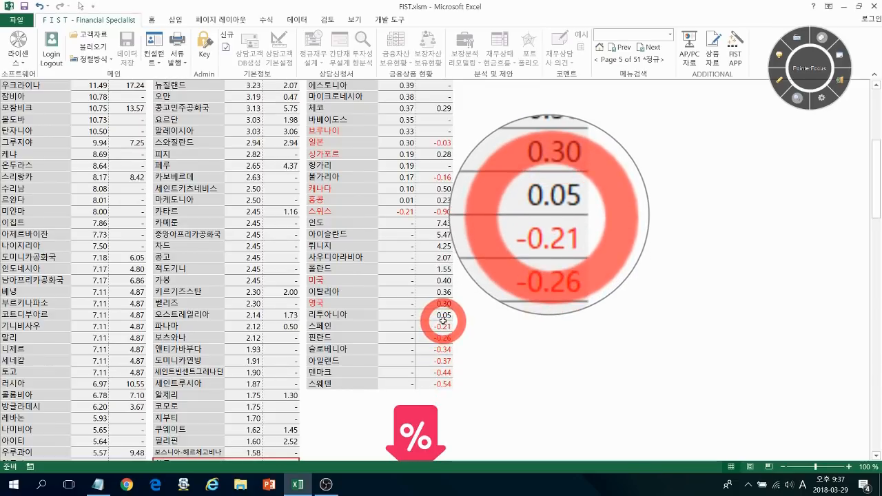
scroll(443, 320, "up", 6)
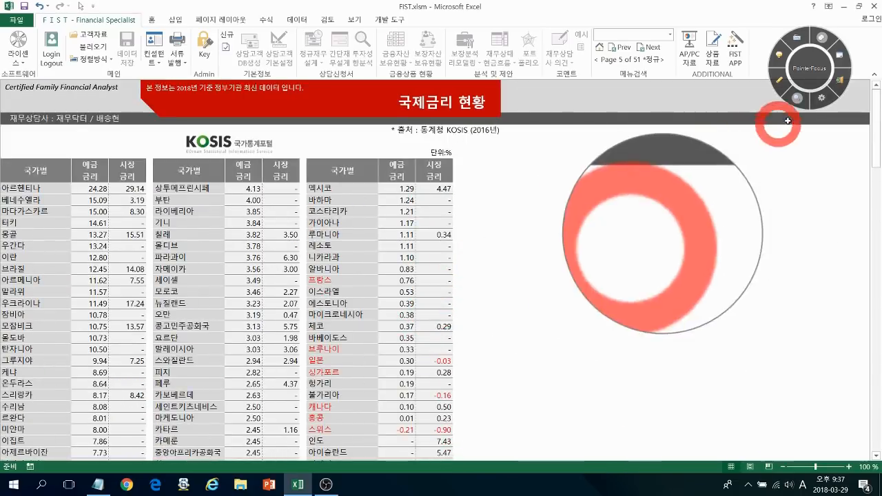
key("Escape")
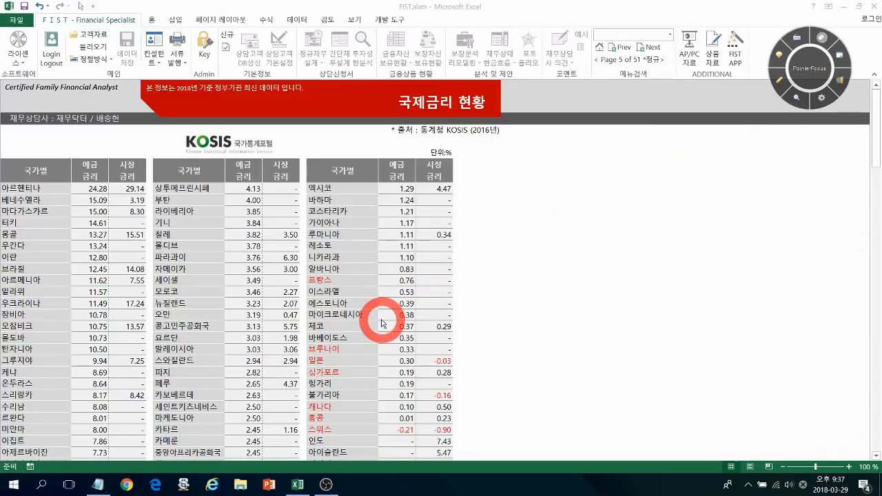
Step: With the red pen, circle the 한국 row, draw arrows from it toward the first and third country columns, and cross out the first arrow
scroll(381, 322, "down", 7)
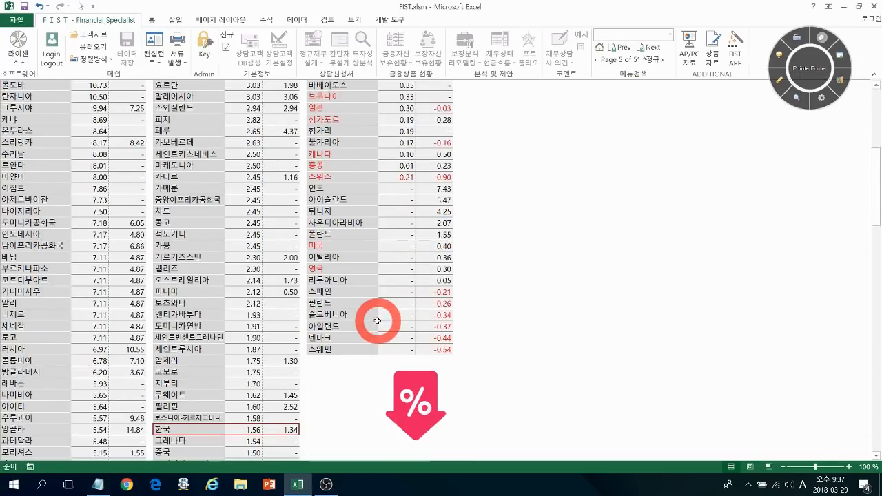
scroll(377, 321, "down", 2)
key("F9")
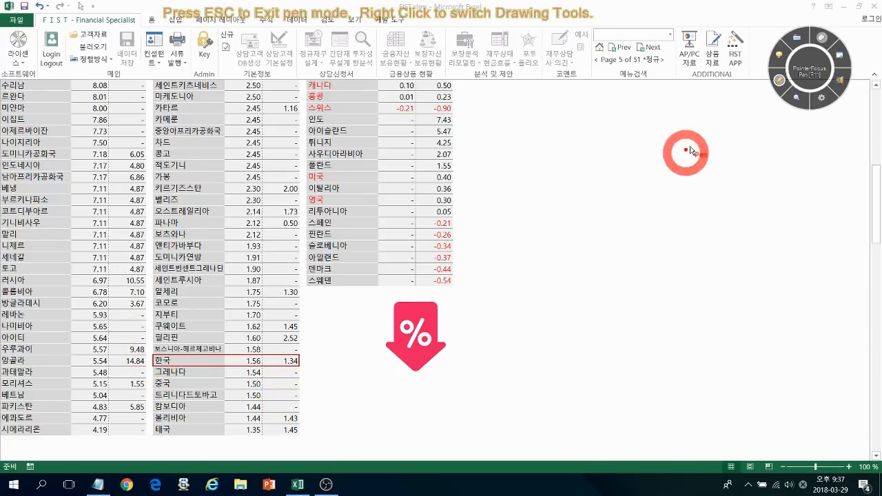
left_click(780, 79)
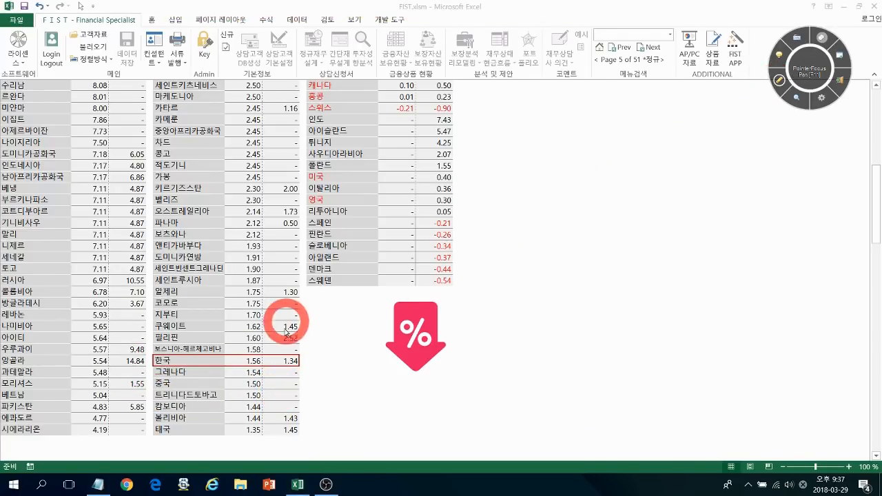
left_click(780, 81)
mouse_move(294, 383)
left_mouse_down()
mouse_move(109, 355)
mouse_move(234, 292)
mouse_move(318, 364)
mouse_move(272, 384)
left_mouse_up()
mouse_move(179, 297)
left_mouse_down()
mouse_move(114, 169)
mouse_move(57, 96)
mouse_move(107, 103)
left_mouse_up()
mouse_move(261, 290)
left_mouse_down()
mouse_move(350, 146)
mouse_move(357, 173)
left_mouse_up()
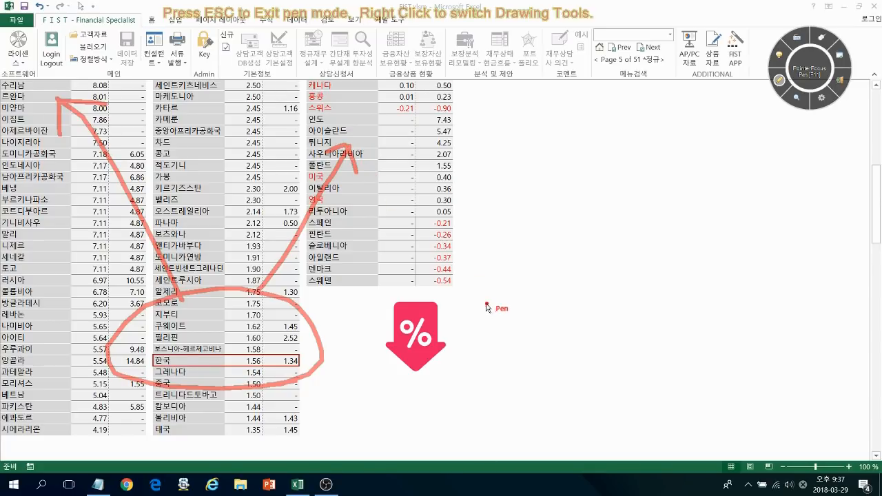
left_click_drag(140, 153, 70, 238)
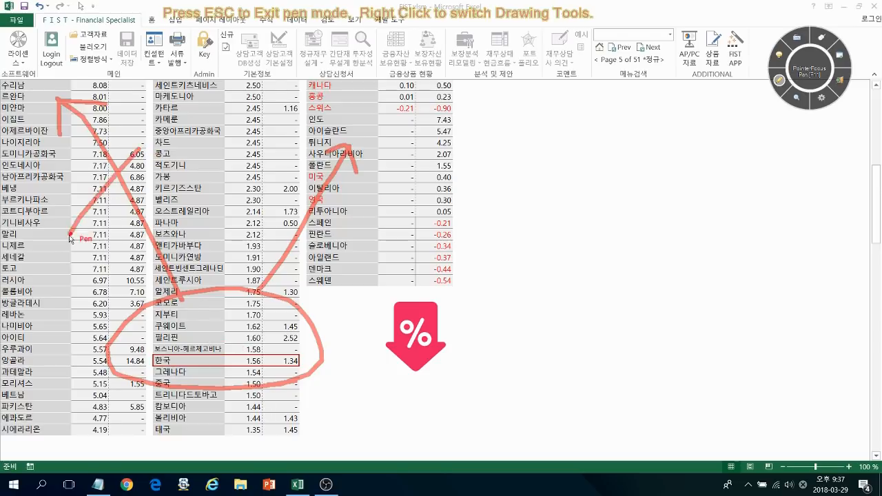
left_click_drag(59, 186, 213, 197)
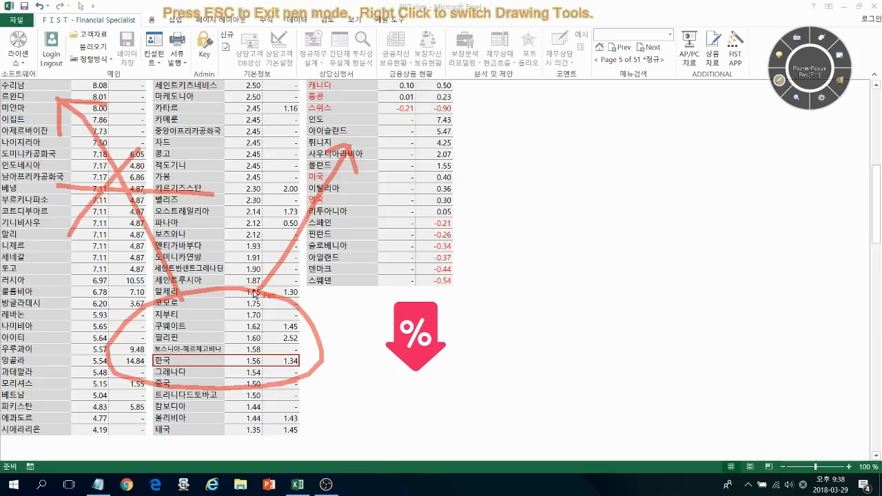
Step: Clear the pen marks from the 국제금리 현황 table and return to the start of the page
left_click(824, 45)
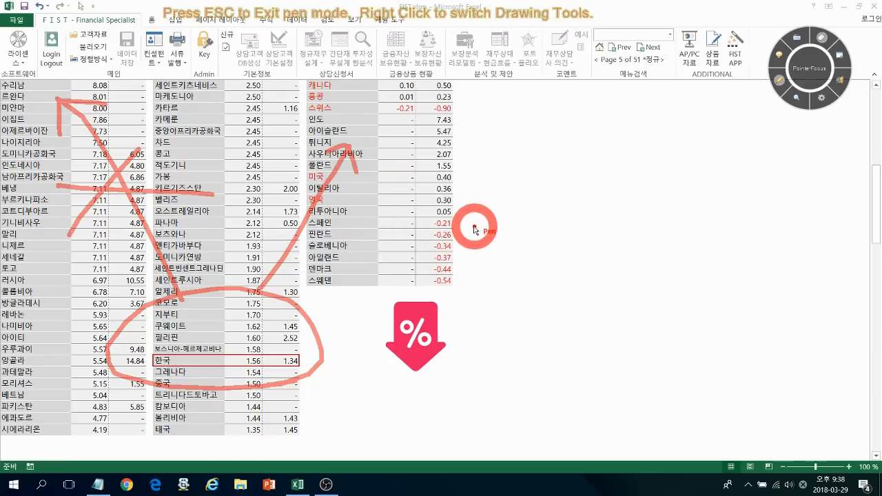
left_click(778, 82)
scroll(524, 277, "up", 4)
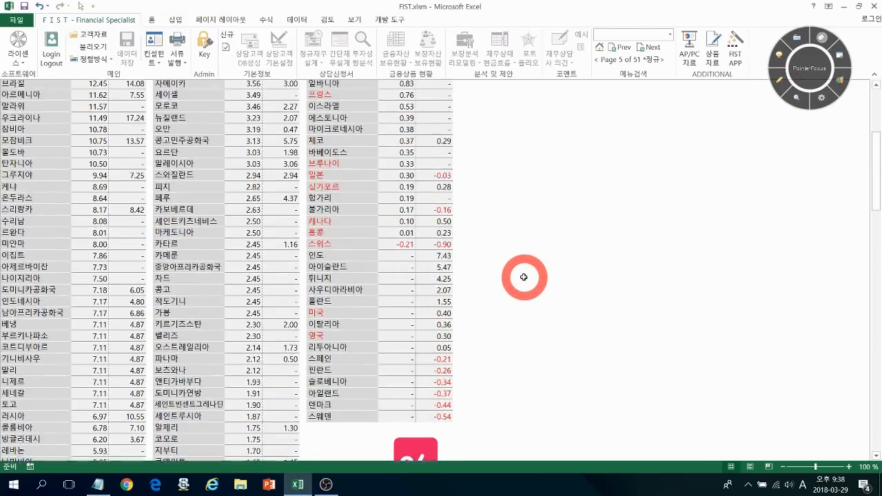
scroll(524, 277, "up", 1)
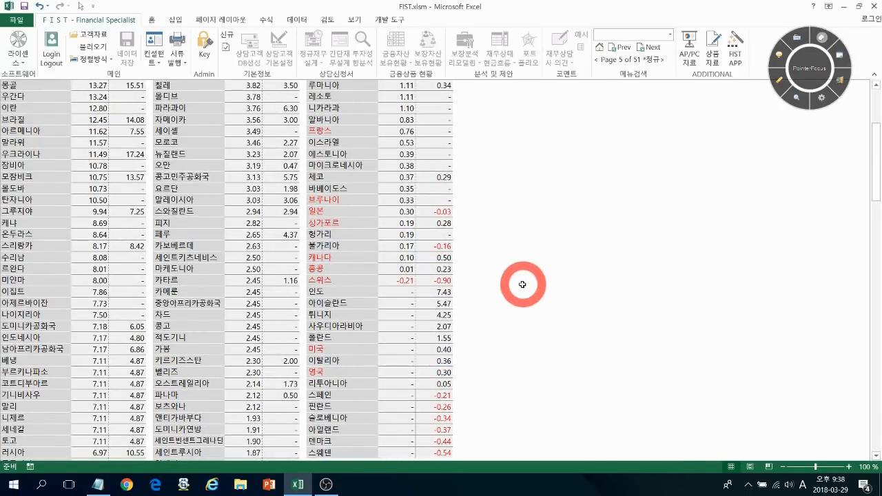
scroll(522, 285, "up", 4)
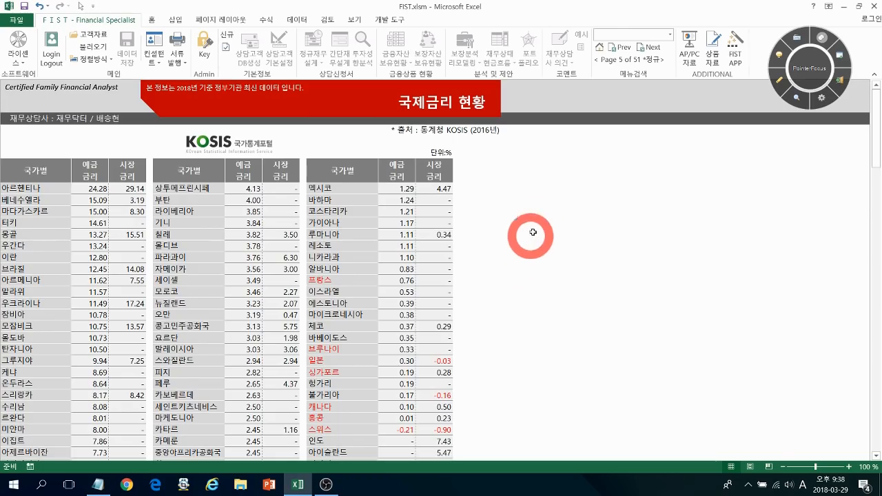